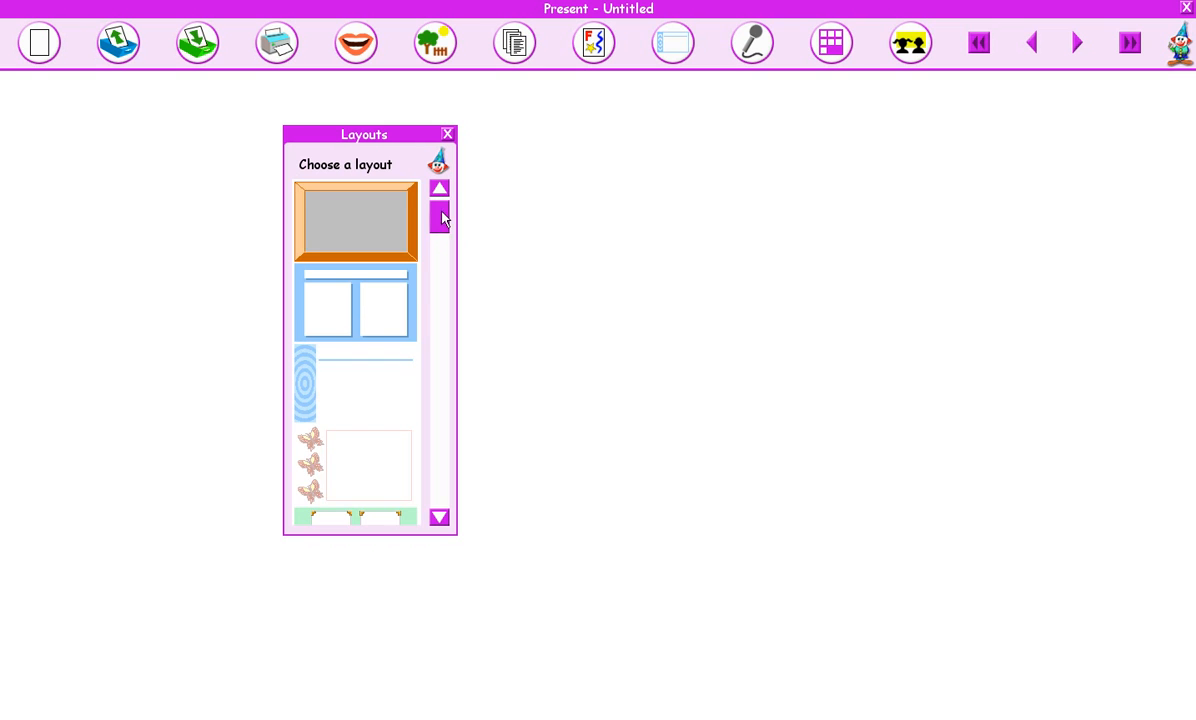
Apply the purple spiral-notebook layout with two boxes to the page and title it "About Me".
{"action": "left_click_drag", "start_coordinate": [441, 212], "coordinate": [437, 486]}
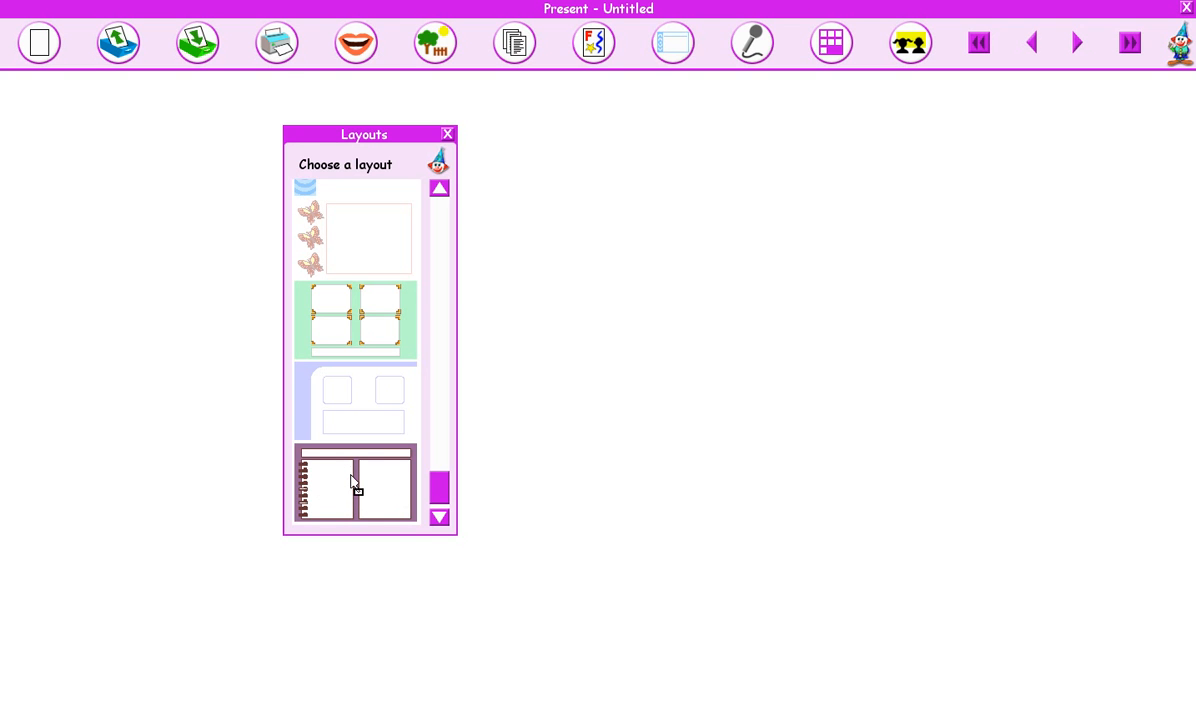
{"action": "left_click", "coordinate": [352, 483]}
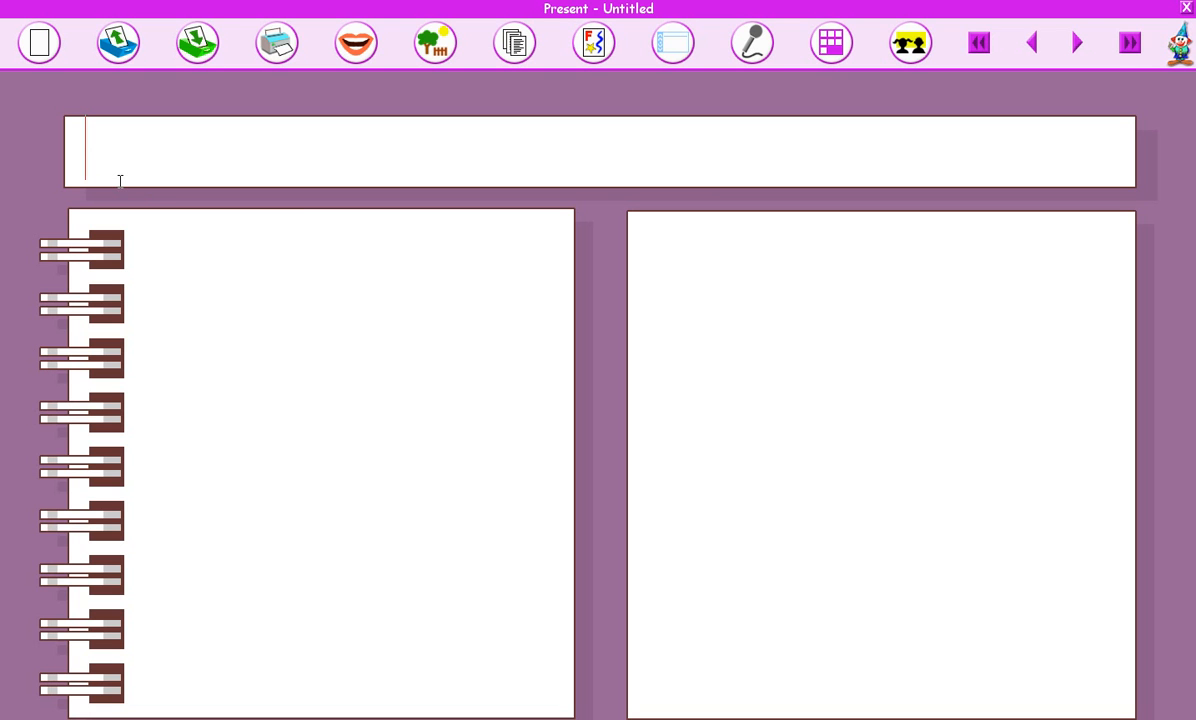
{"action": "type", "text": "Ab"}
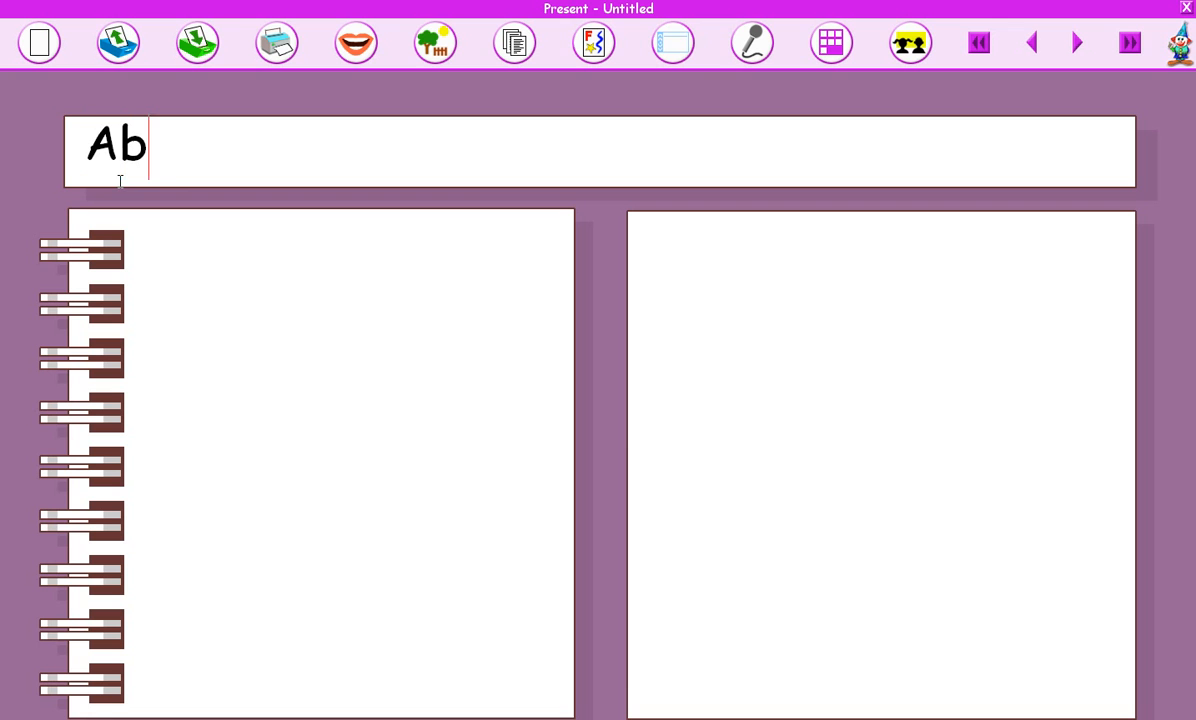
{"action": "type", "text": "out ME"}
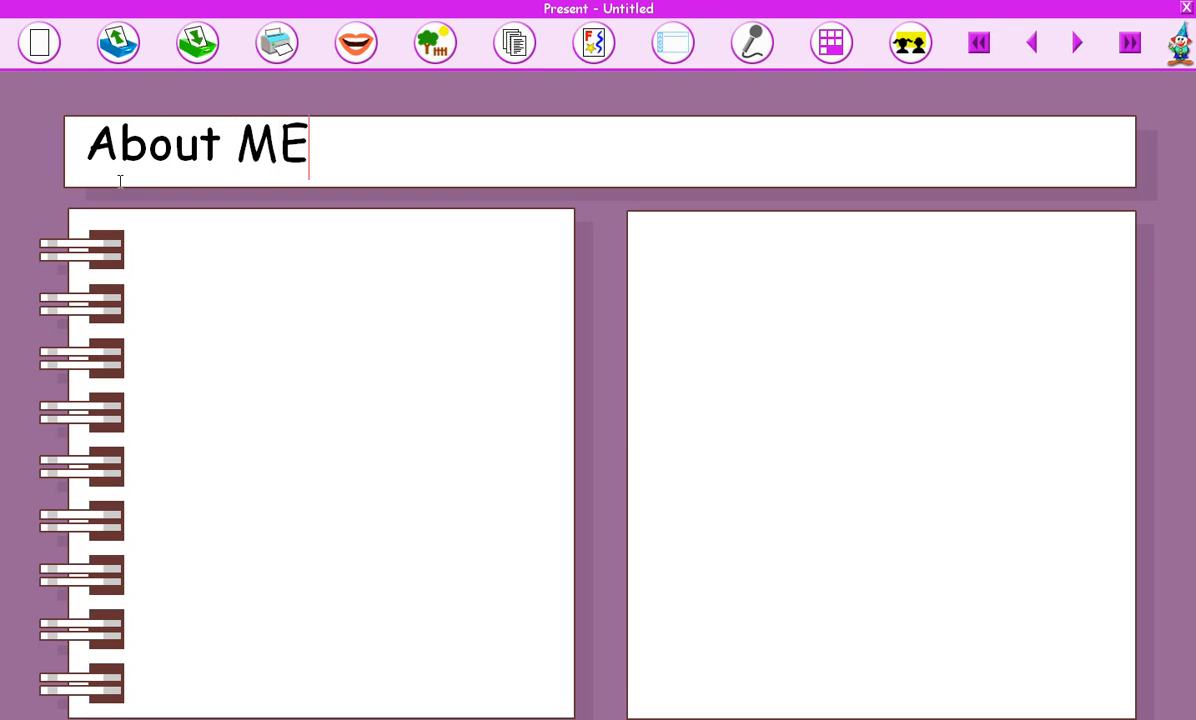
{"action": "key", "text": "BackSpace"}
{"action": "type", "text": "e"}
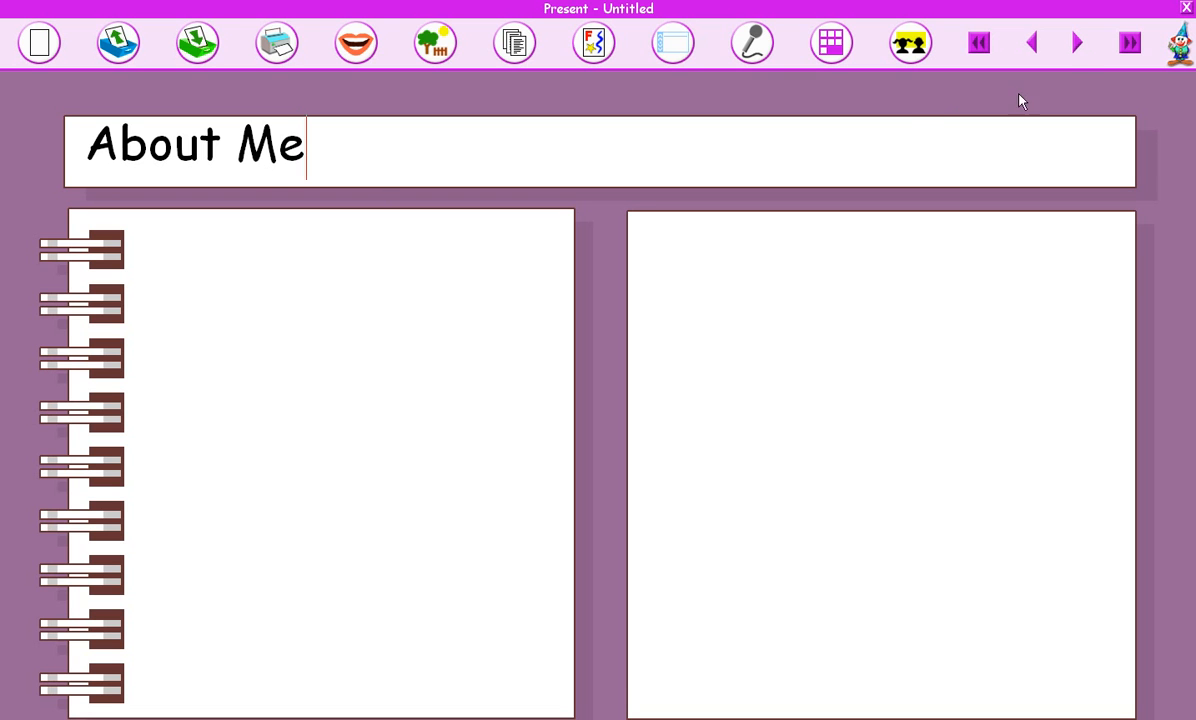
Add a second page after "About Me" and enter "Hobbies" in its title box.
{"action": "left_click", "coordinate": [1079, 45]}
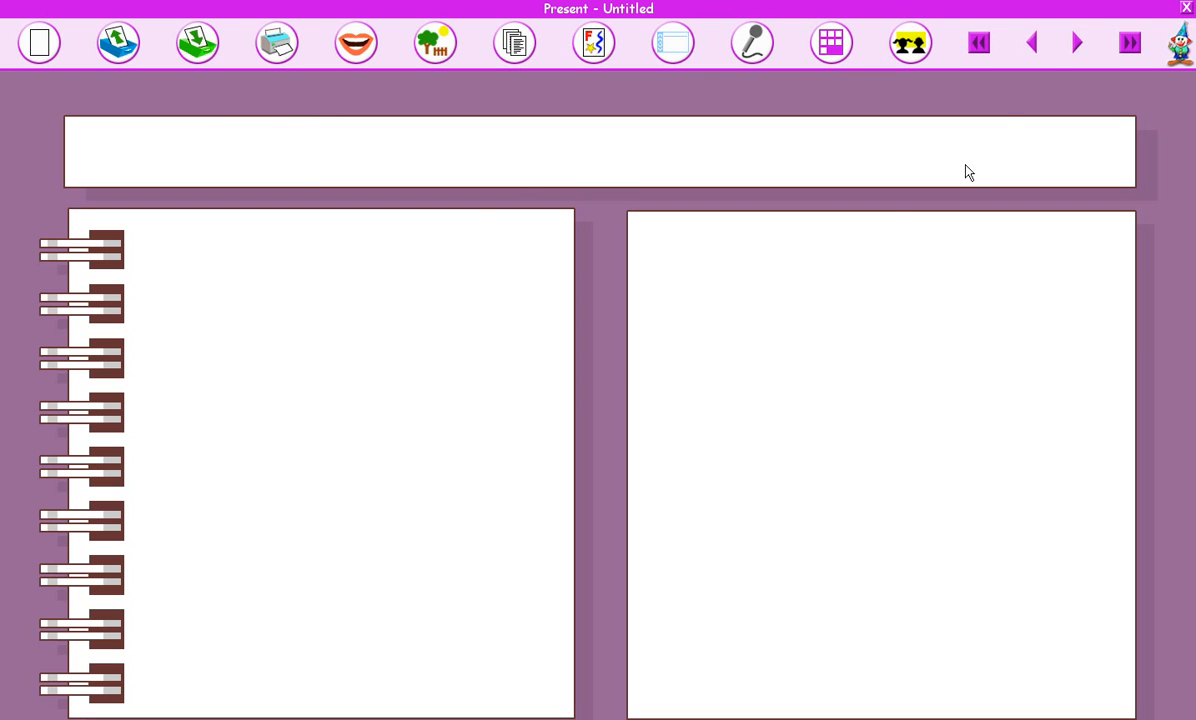
{"action": "left_click", "coordinate": [1032, 50]}
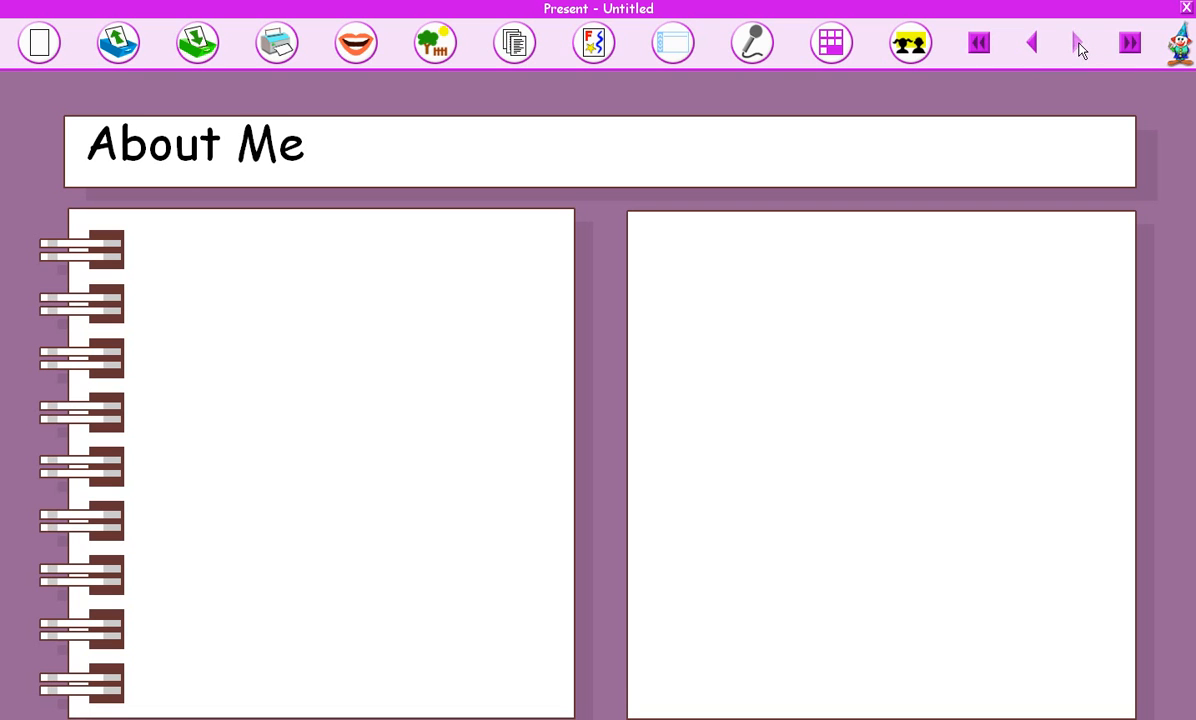
{"action": "left_click", "coordinate": [1079, 44]}
{"action": "left_click", "coordinate": [91, 161]}
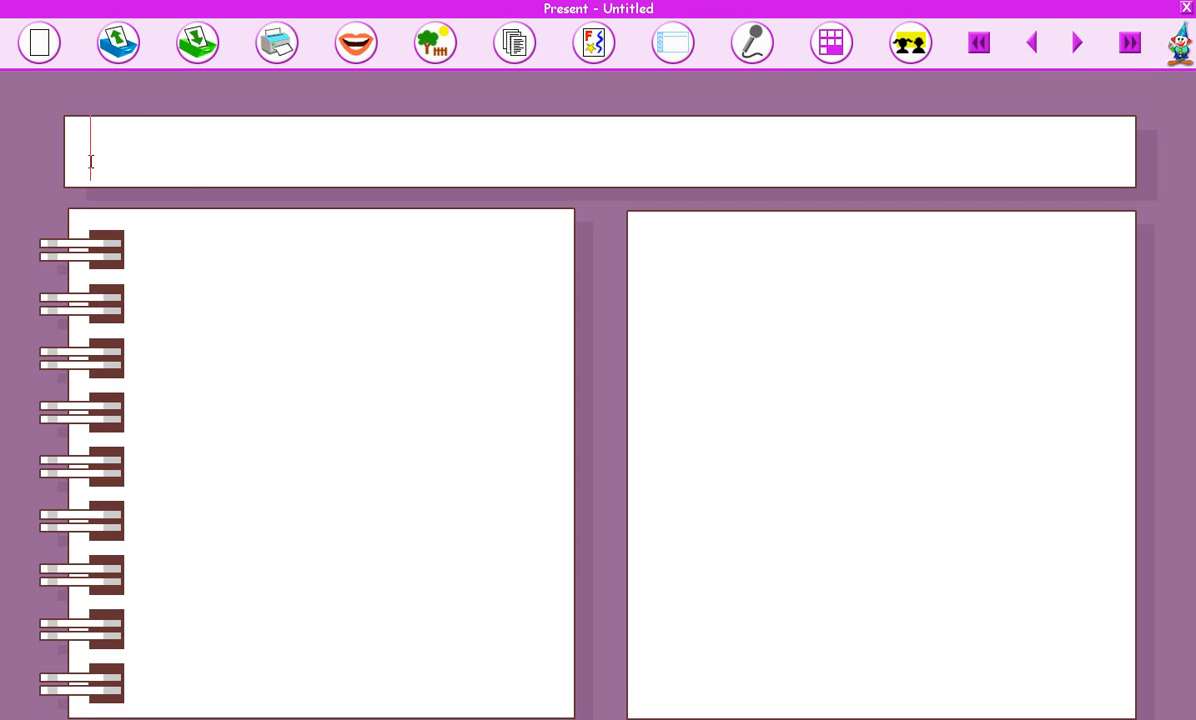
{"action": "type", "text": "Hobbies"}
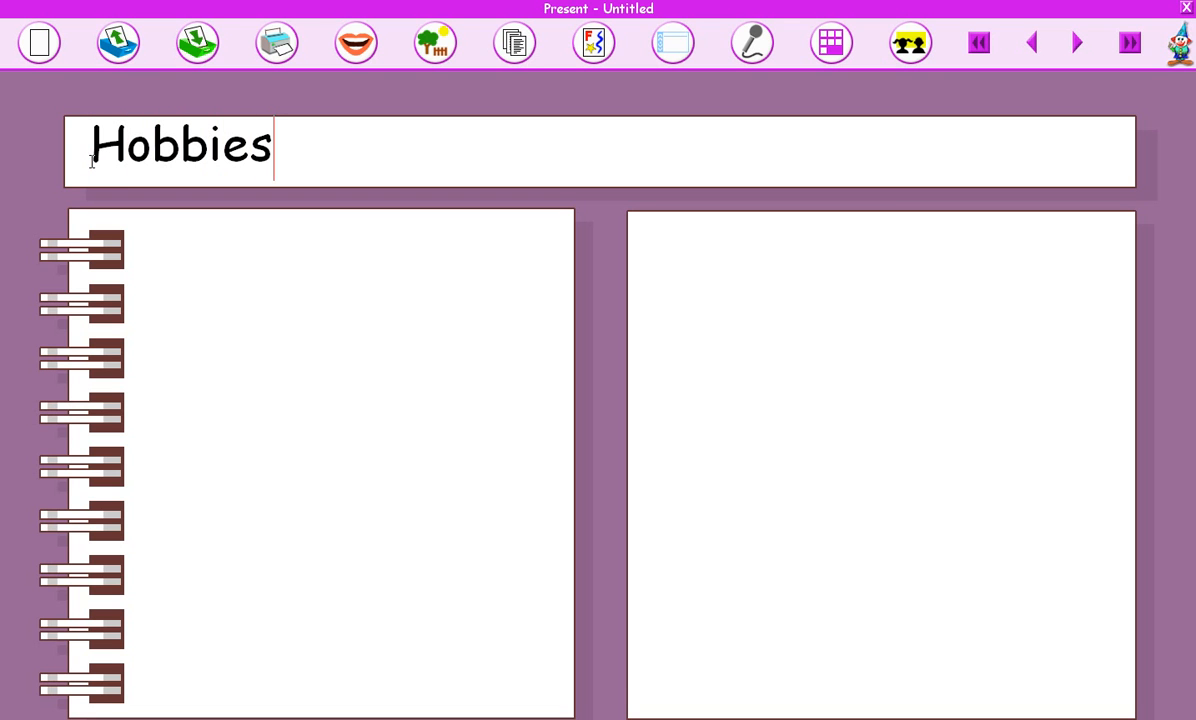
Add a third page after "Hobbies" and enter "My Friends" in its title box.
{"action": "left_click", "coordinate": [1078, 45]}
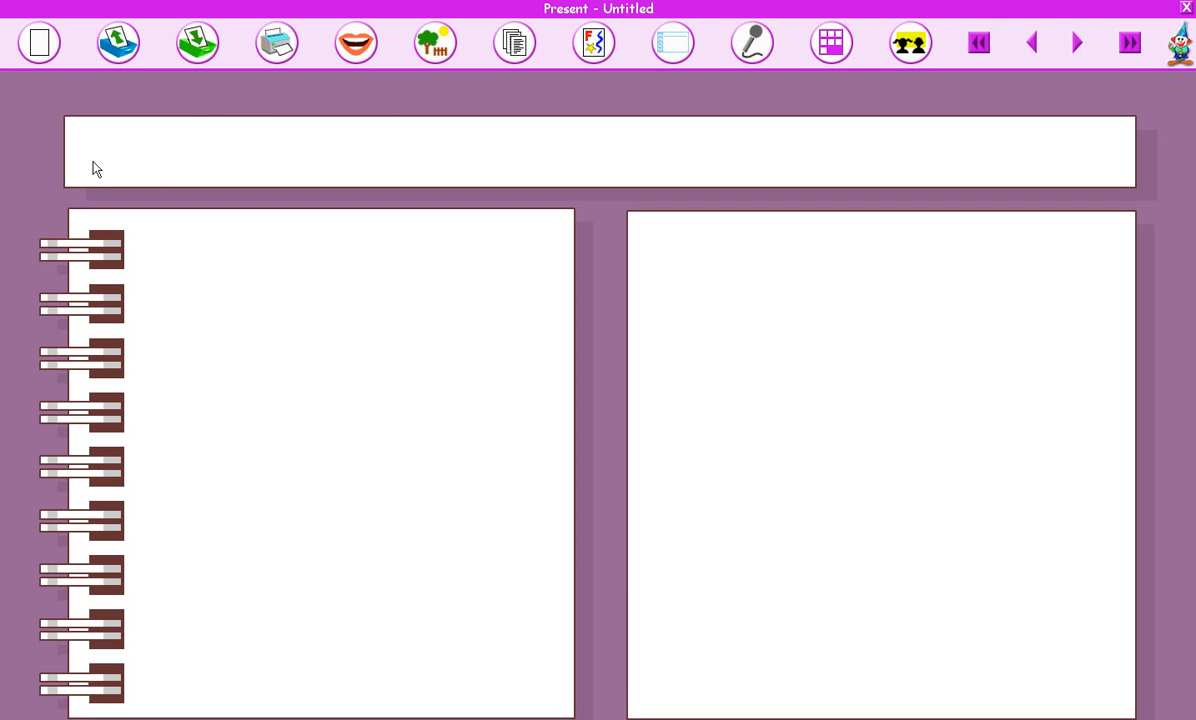
{"action": "type", "text": "My "}
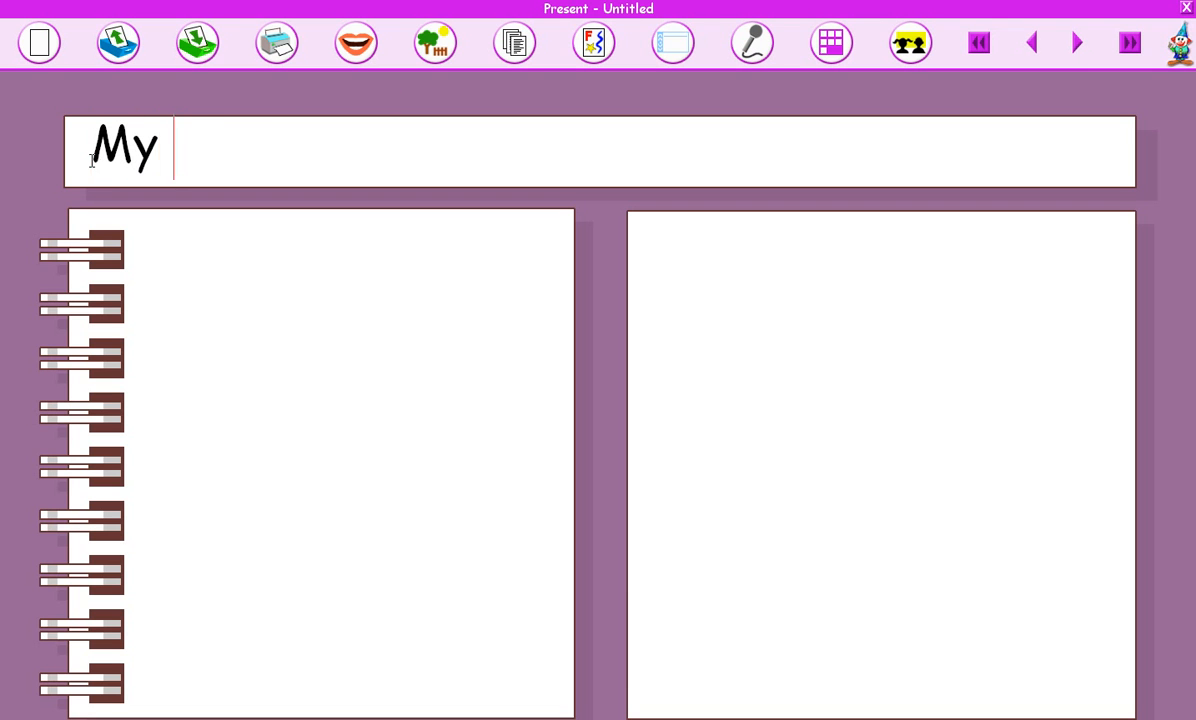
{"action": "type", "text": "Friends"}
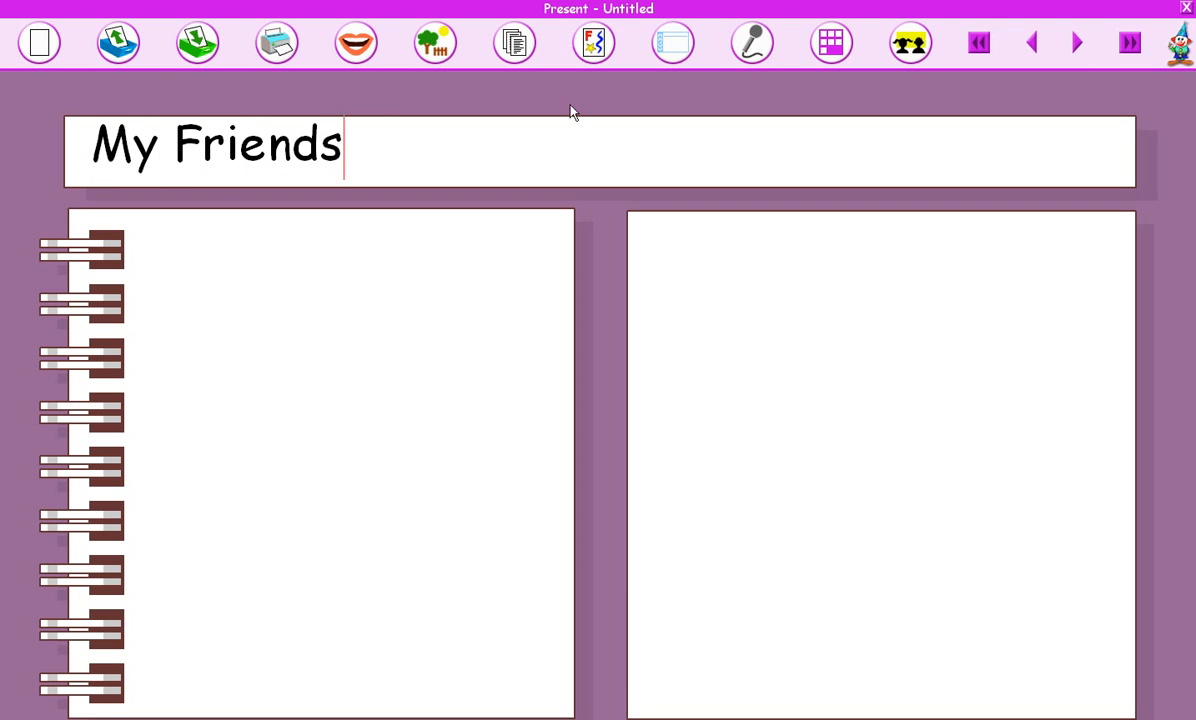
Add a fourth page after "My Friends" and enter "My School" in its title box.
{"action": "left_click", "coordinate": [1078, 45]}
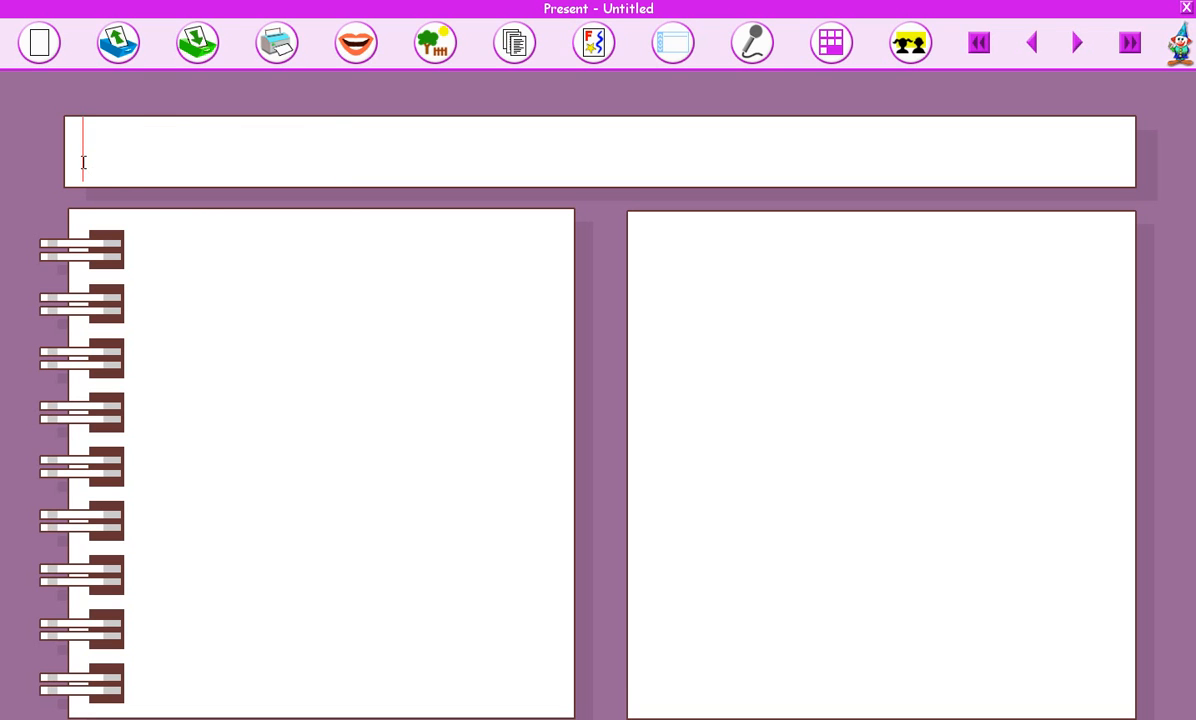
{"action": "type", "text": "My Schoo"}
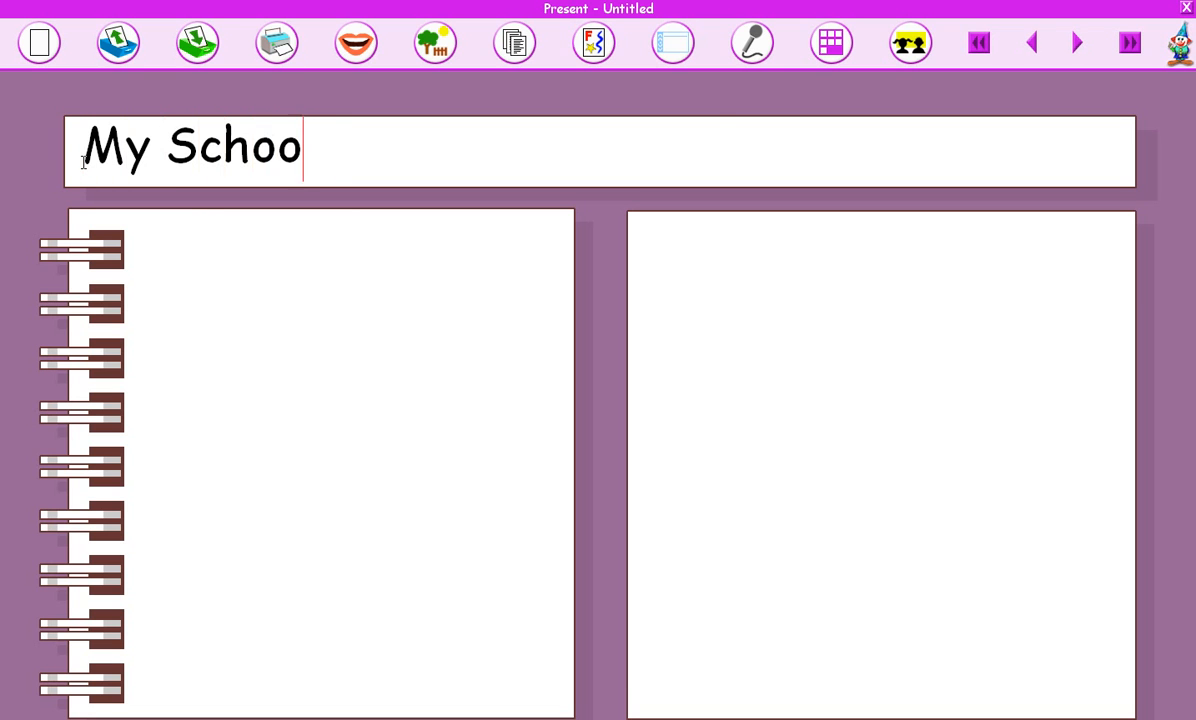
{"action": "type", "text": "l"}
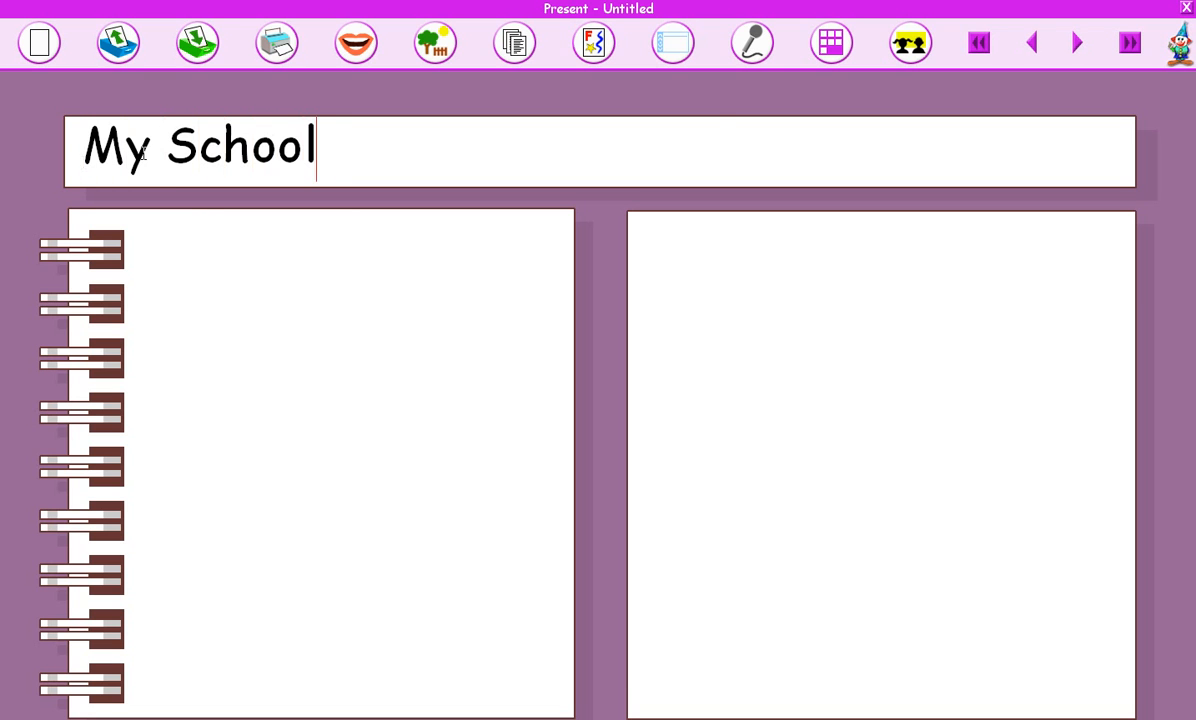
Page back and forth through the four titled pages to review their order, ending on "About Me".
{"action": "left_click", "coordinate": [1034, 46]}
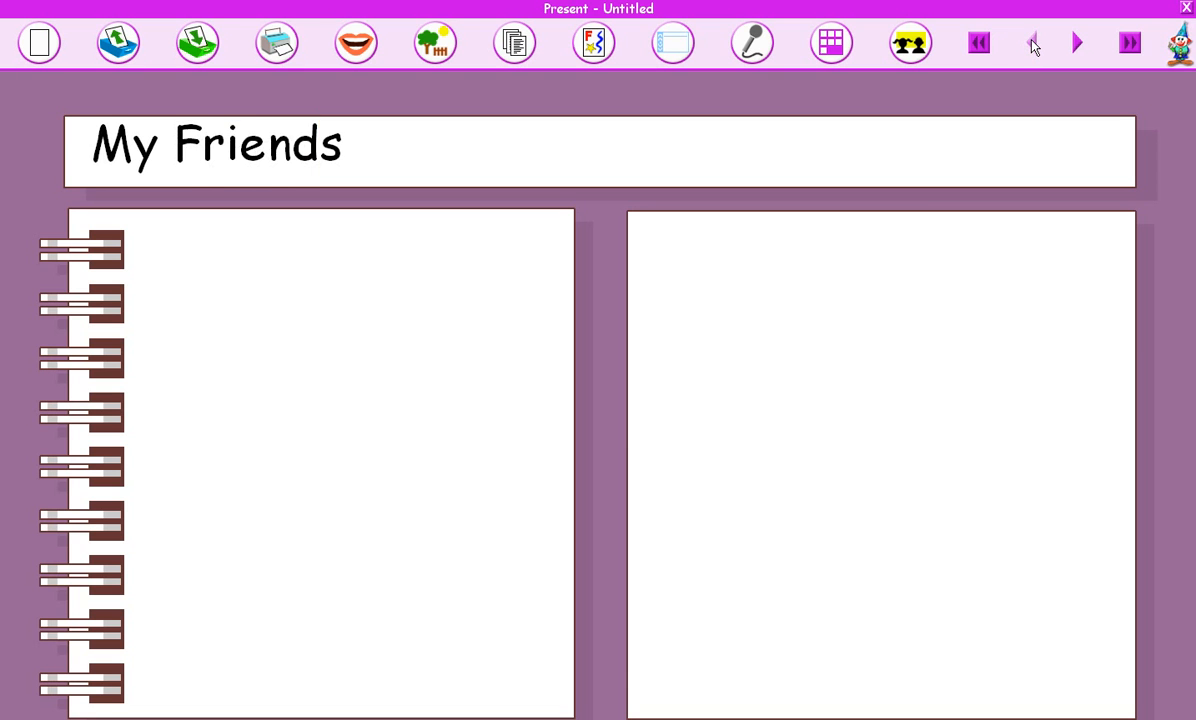
{"action": "left_click", "coordinate": [1034, 46]}
{"action": "left_click", "coordinate": [1034, 46]}
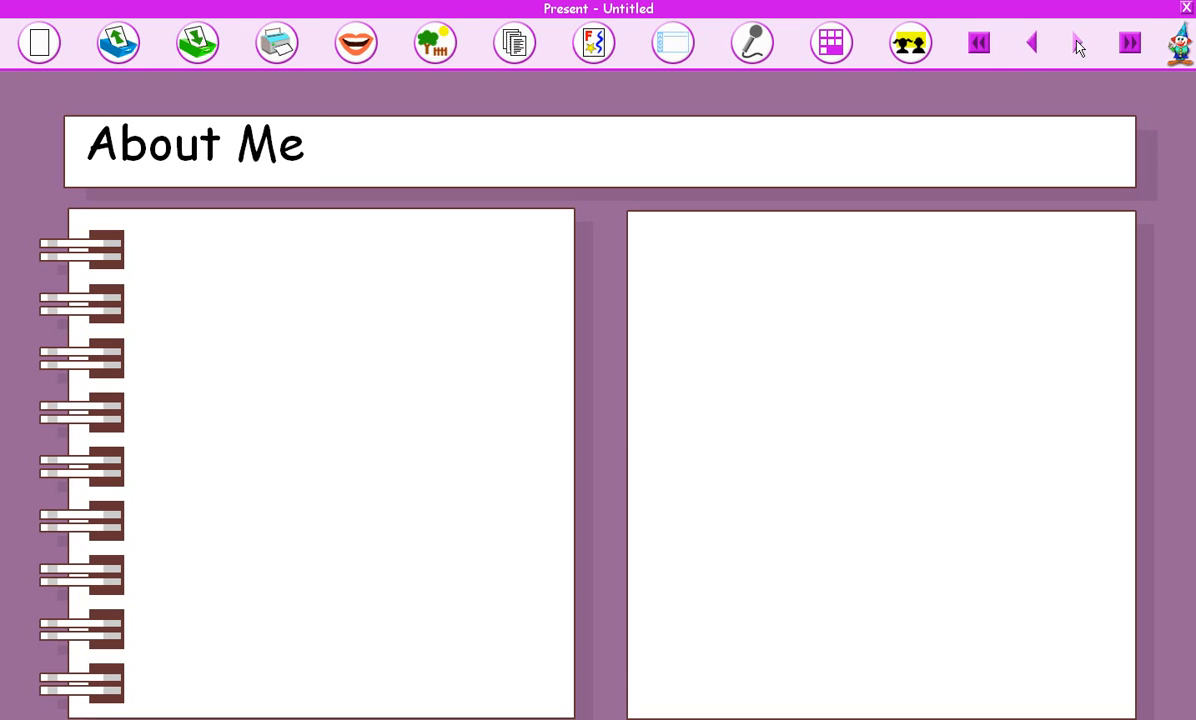
{"action": "left_click", "coordinate": [1079, 45]}
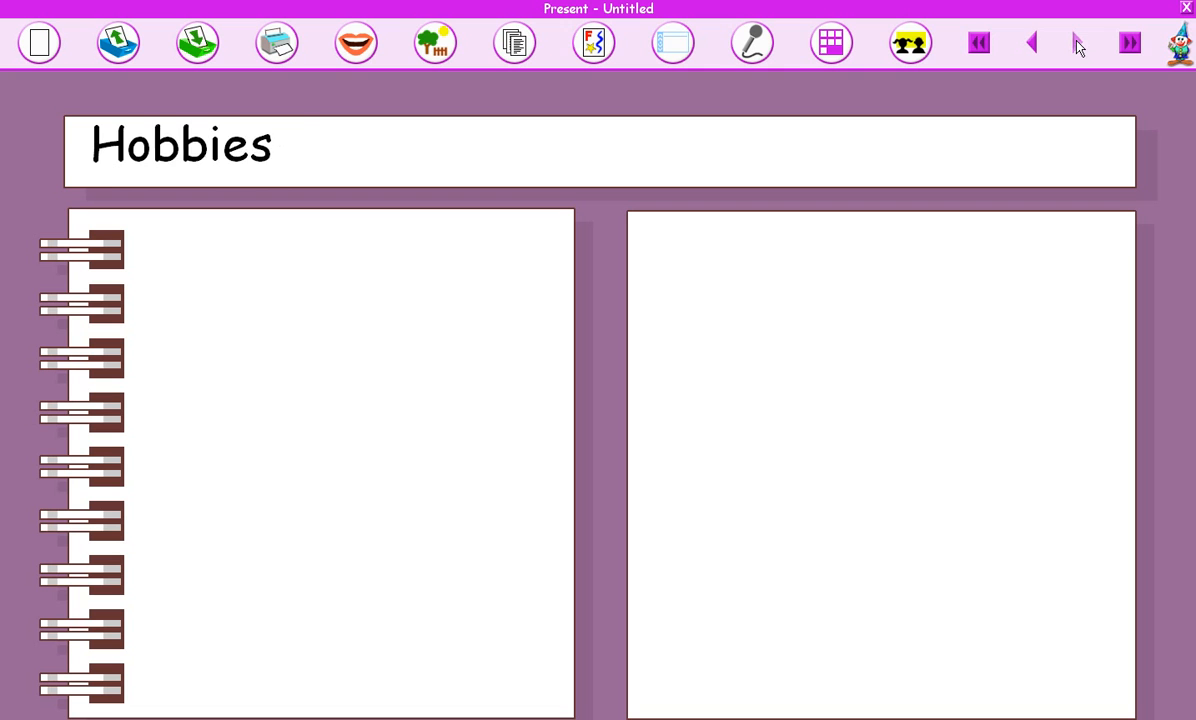
{"action": "left_click", "coordinate": [1079, 45]}
{"action": "left_click", "coordinate": [1079, 45]}
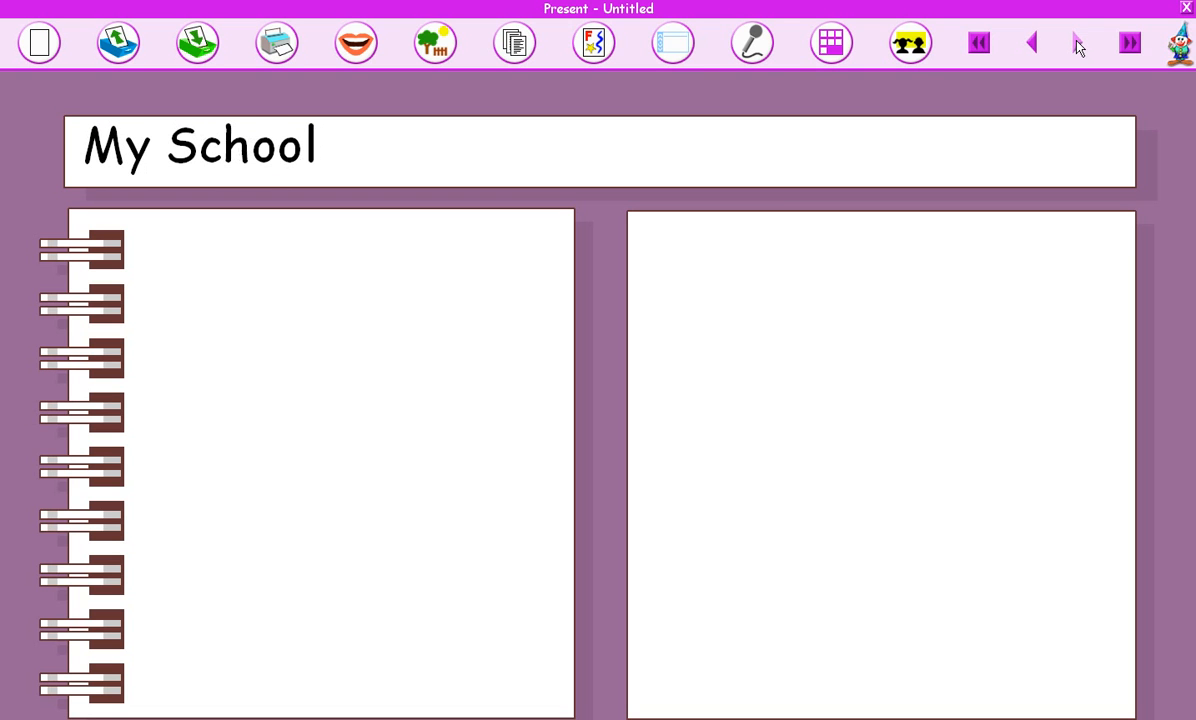
{"action": "left_click", "coordinate": [1033, 45]}
{"action": "left_click", "coordinate": [1033, 45]}
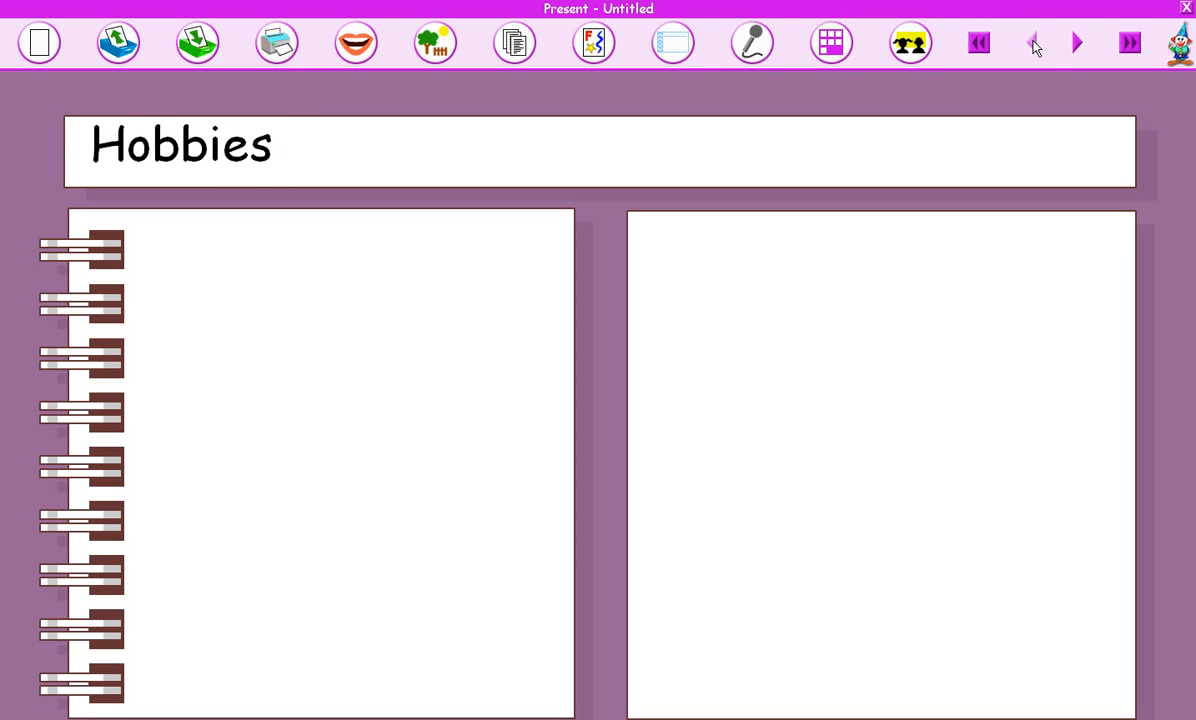
{"action": "left_click", "coordinate": [1035, 45]}
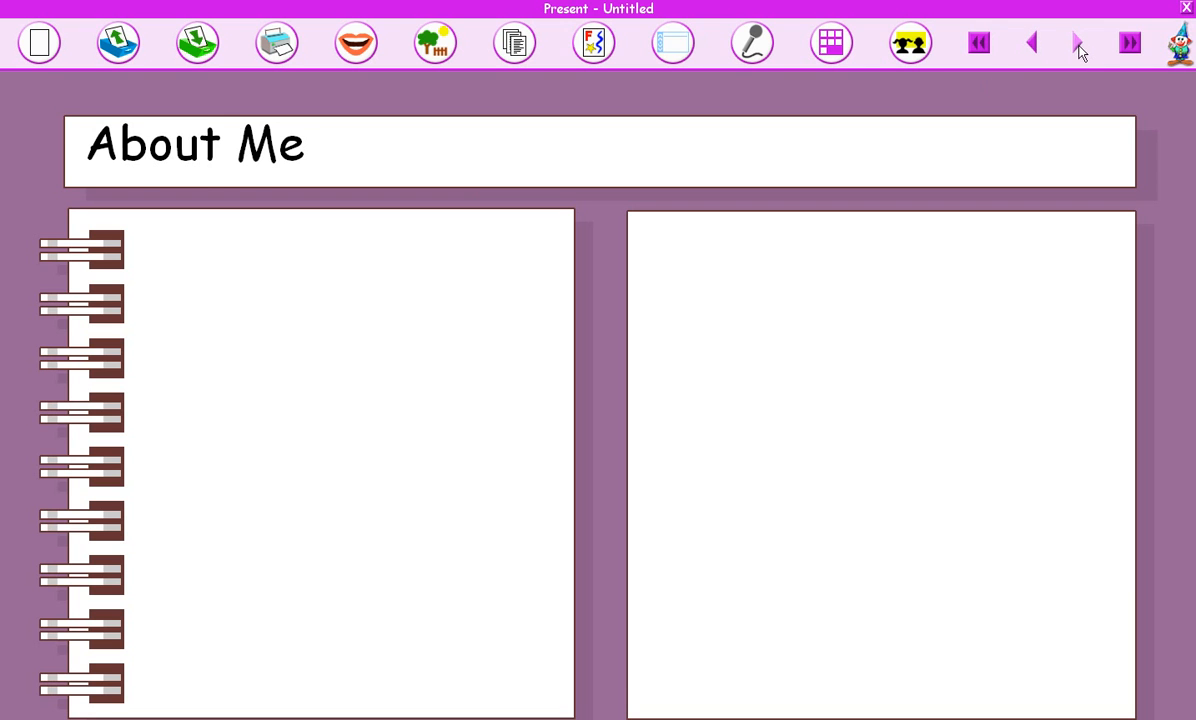
{"action": "left_click", "coordinate": [1078, 45]}
{"action": "left_click", "coordinate": [1079, 47]}
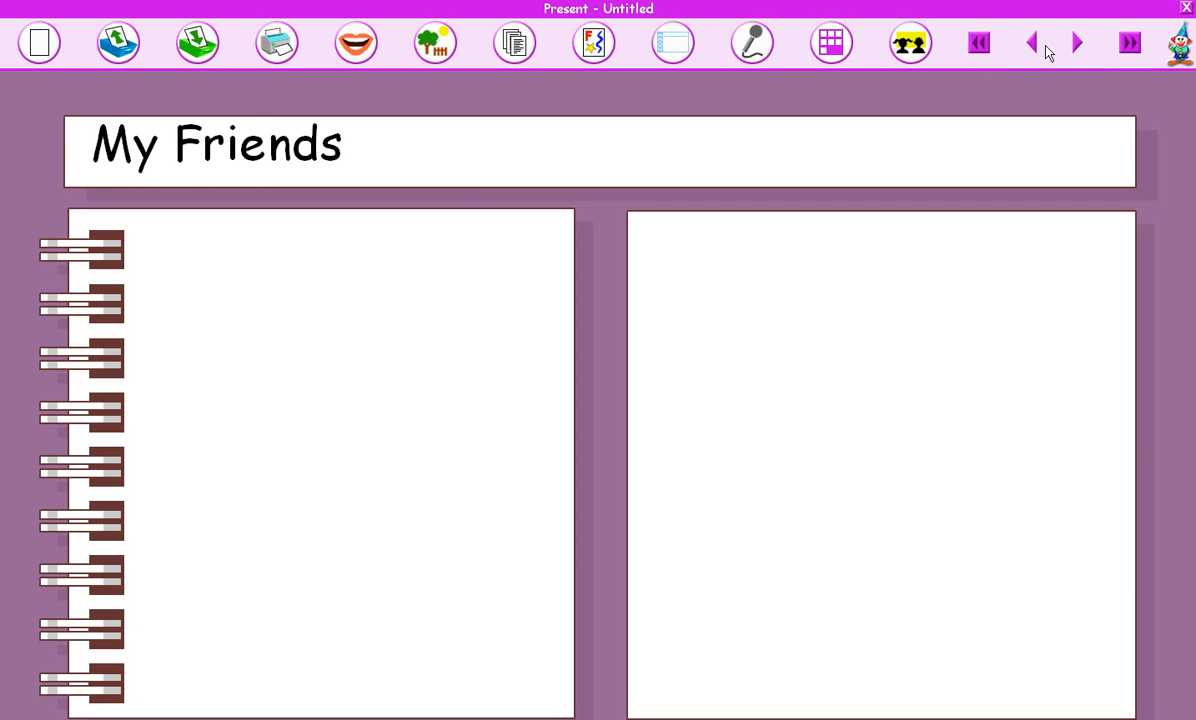
{"action": "left_click", "coordinate": [1033, 45]}
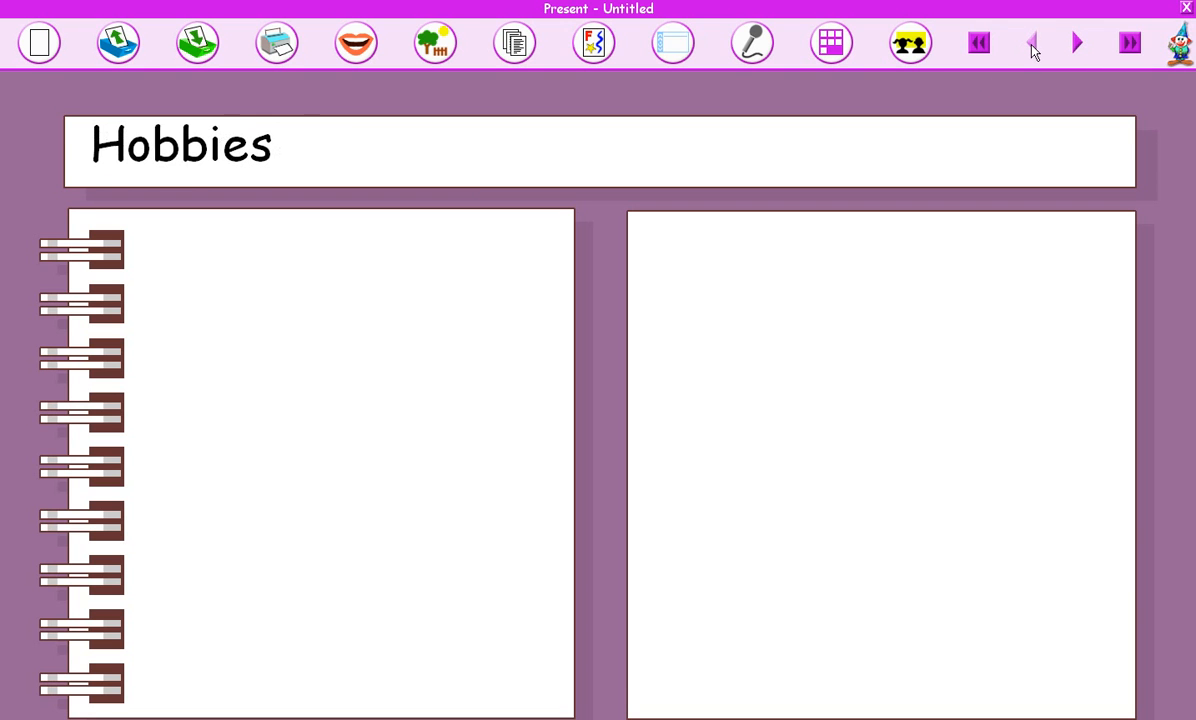
{"action": "left_click", "coordinate": [1033, 45]}
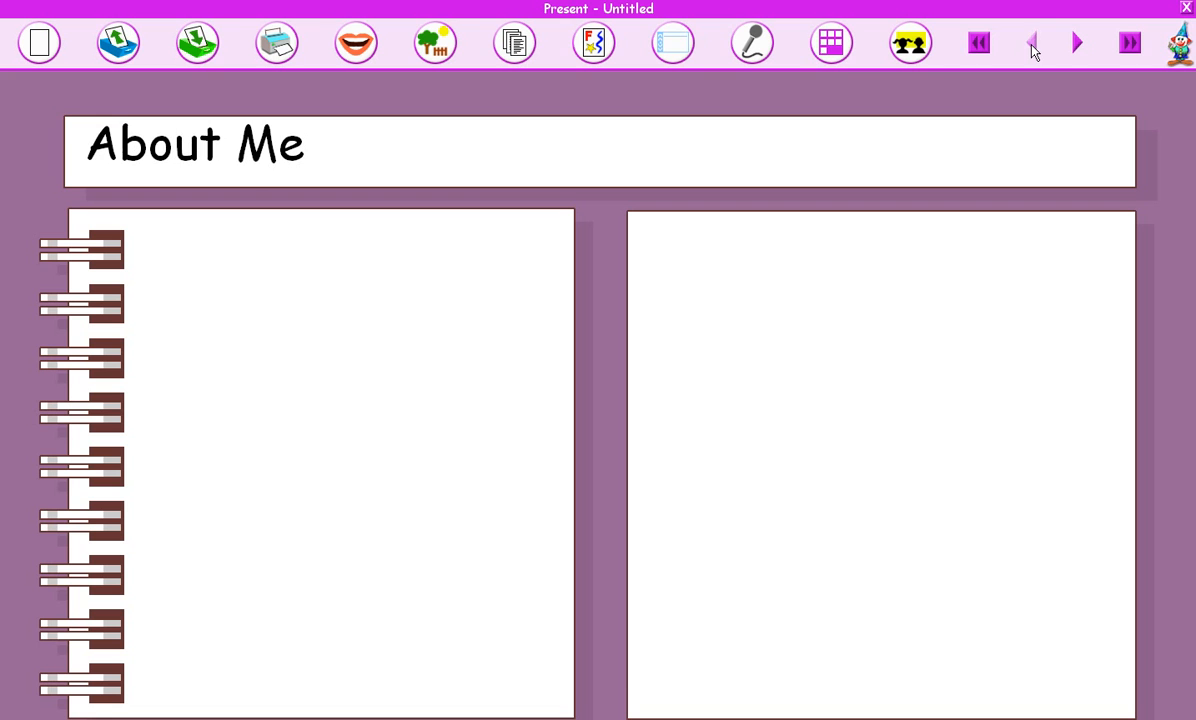
Show the overview of all pages and move the "My Friends" page in front of "Hobbies".
{"action": "left_click", "coordinate": [830, 45]}
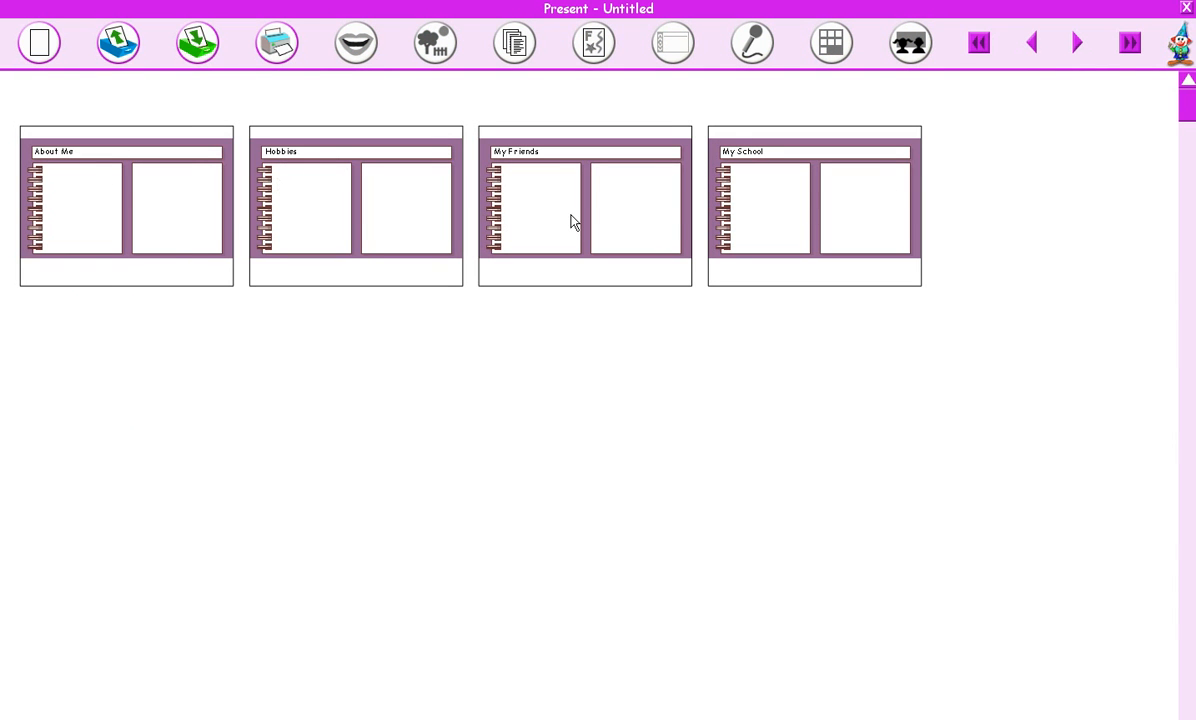
{"action": "left_click", "coordinate": [532, 179]}
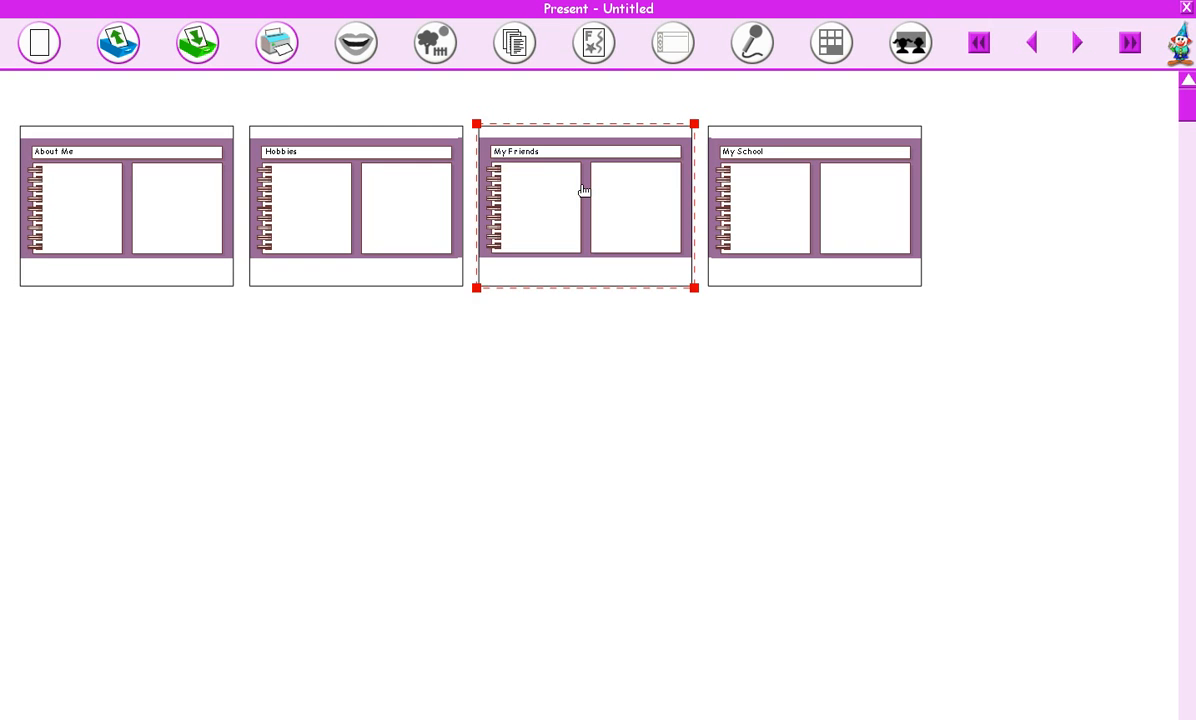
{"action": "mouse_move", "coordinate": [584, 190]}
{"action": "left_mouse_down"}
{"action": "mouse_move", "coordinate": [539, 160]}
{"action": "mouse_move", "coordinate": [459, 157]}
{"action": "mouse_move", "coordinate": [284, 183]}
{"action": "left_mouse_up"}
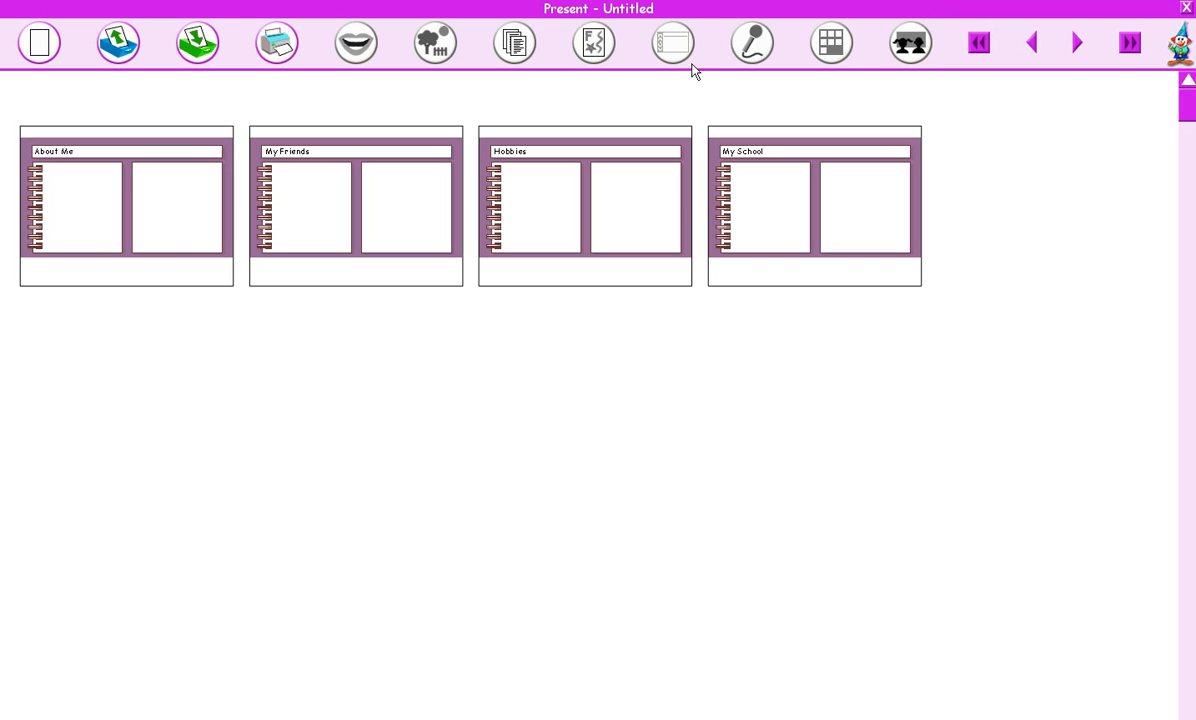
Open the "About Me" page from the overview and enter "Name" followed by the person's name in the right-hand notebook box.
{"action": "left_click", "coordinate": [116, 180]}
{"action": "double_click", "coordinate": [116, 180]}
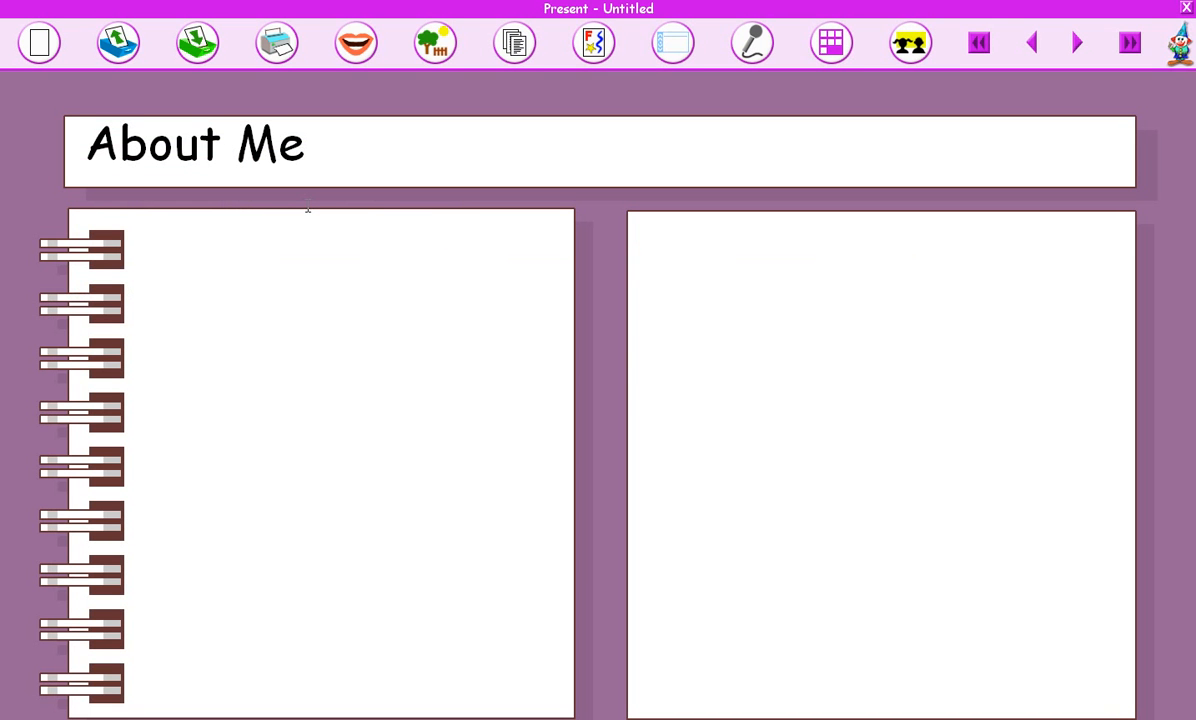
{"action": "left_click", "coordinate": [654, 266]}
{"action": "type", "text": "Name"}
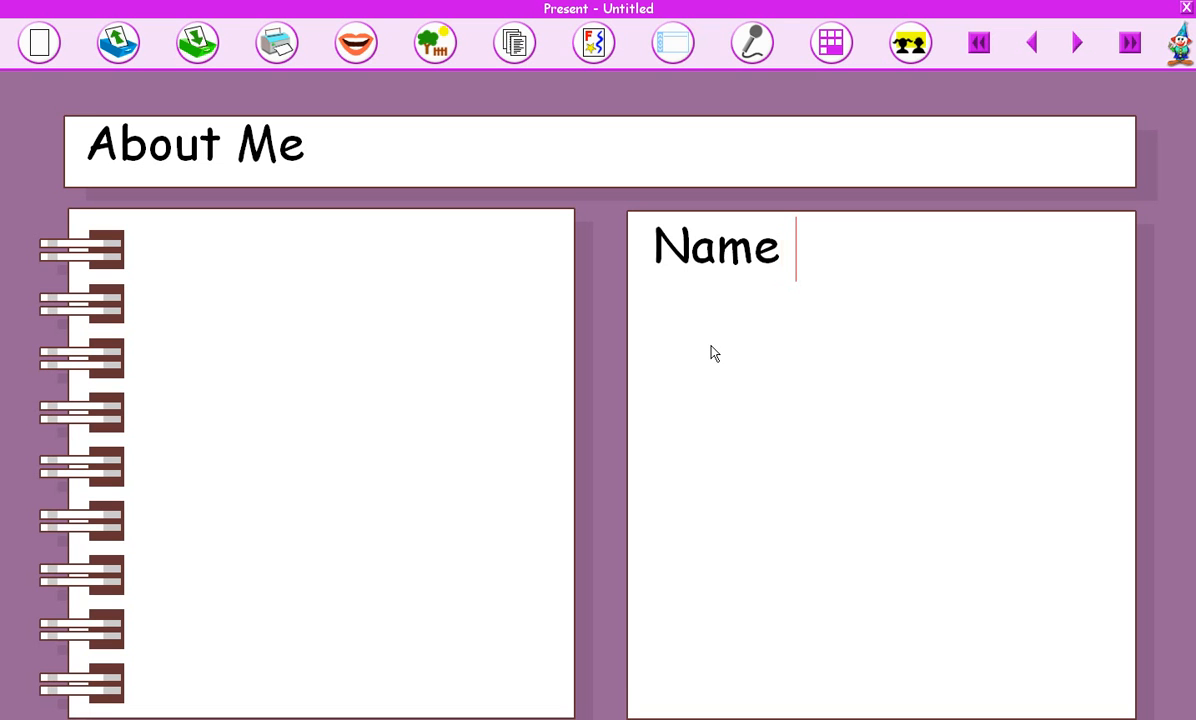
{"action": "type", "text": " Mr Wood"}
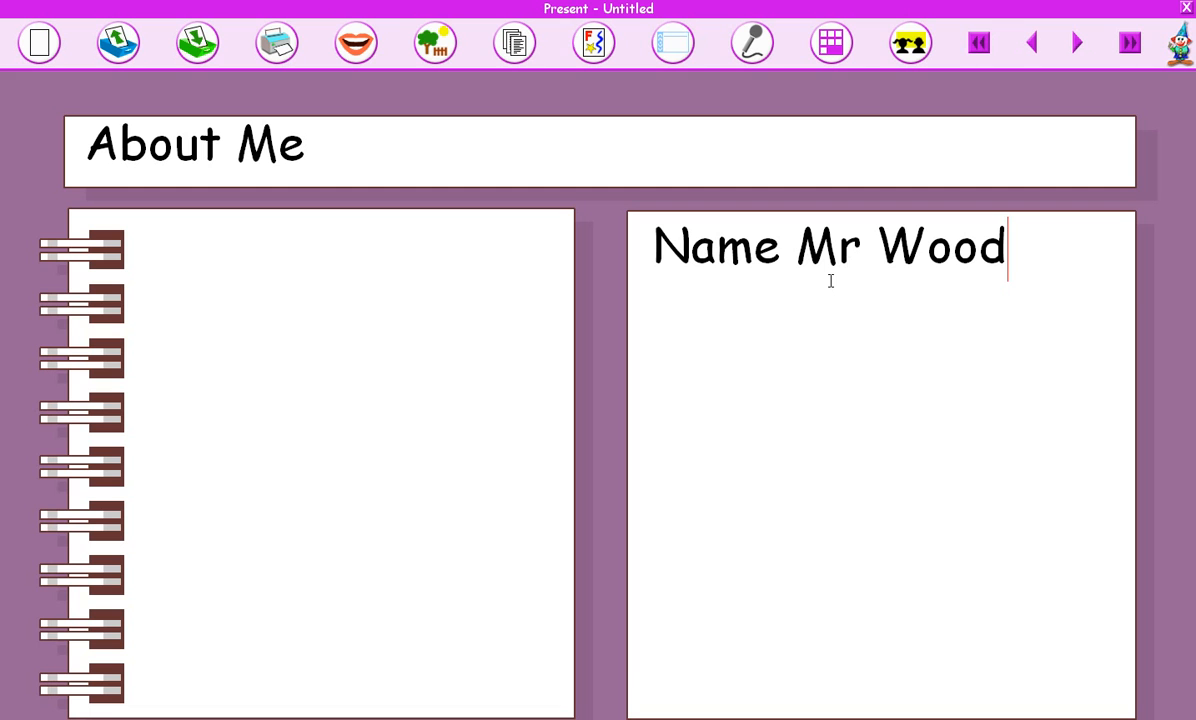
Colour the word "Name" in the right-hand notebook box bright blue and give it a larger font size.
{"action": "left_click", "coordinate": [779, 248]}
{"action": "left_click_drag", "start_coordinate": [779, 248], "coordinate": [657, 248]}
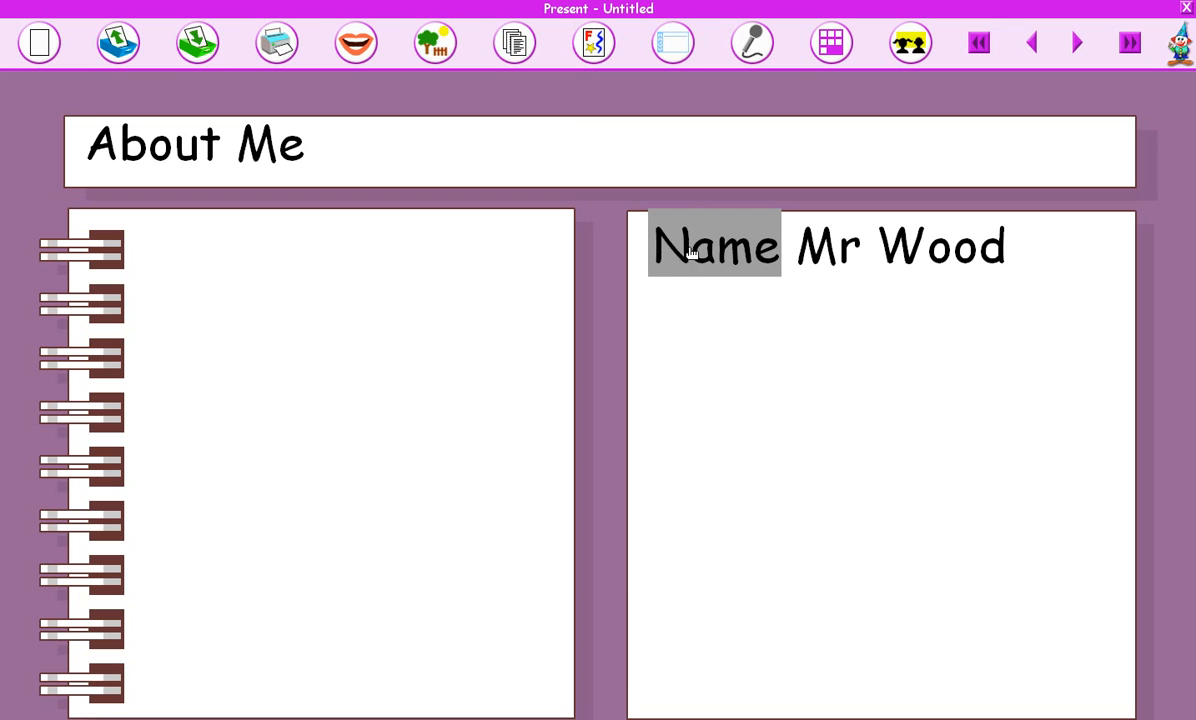
{"action": "left_click", "coordinate": [593, 43]}
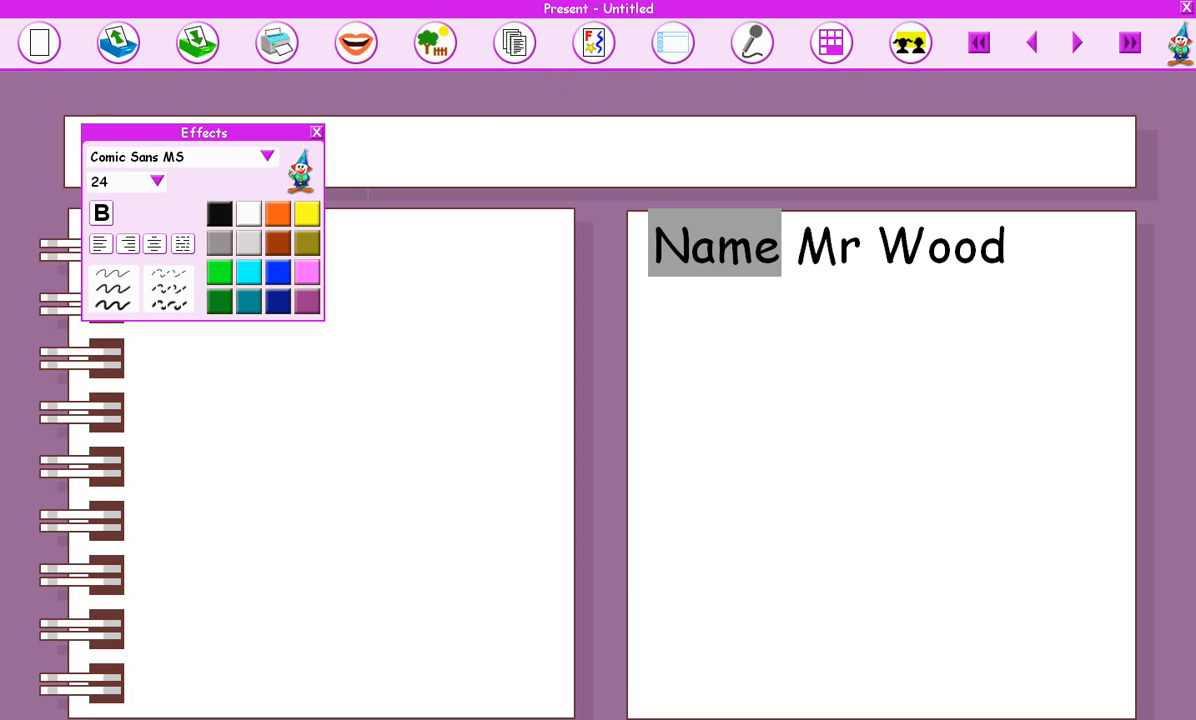
{"action": "left_click", "coordinate": [274, 282]}
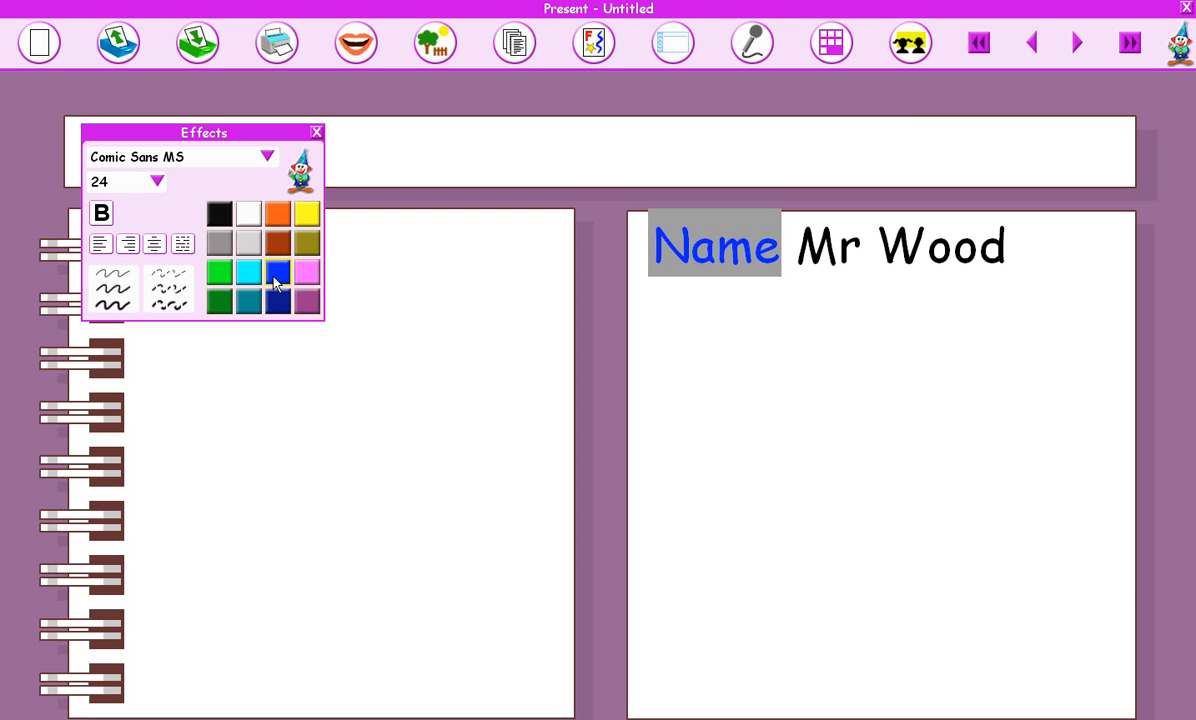
{"action": "left_click", "coordinate": [156, 181]}
{"action": "left_click", "coordinate": [113, 266]}
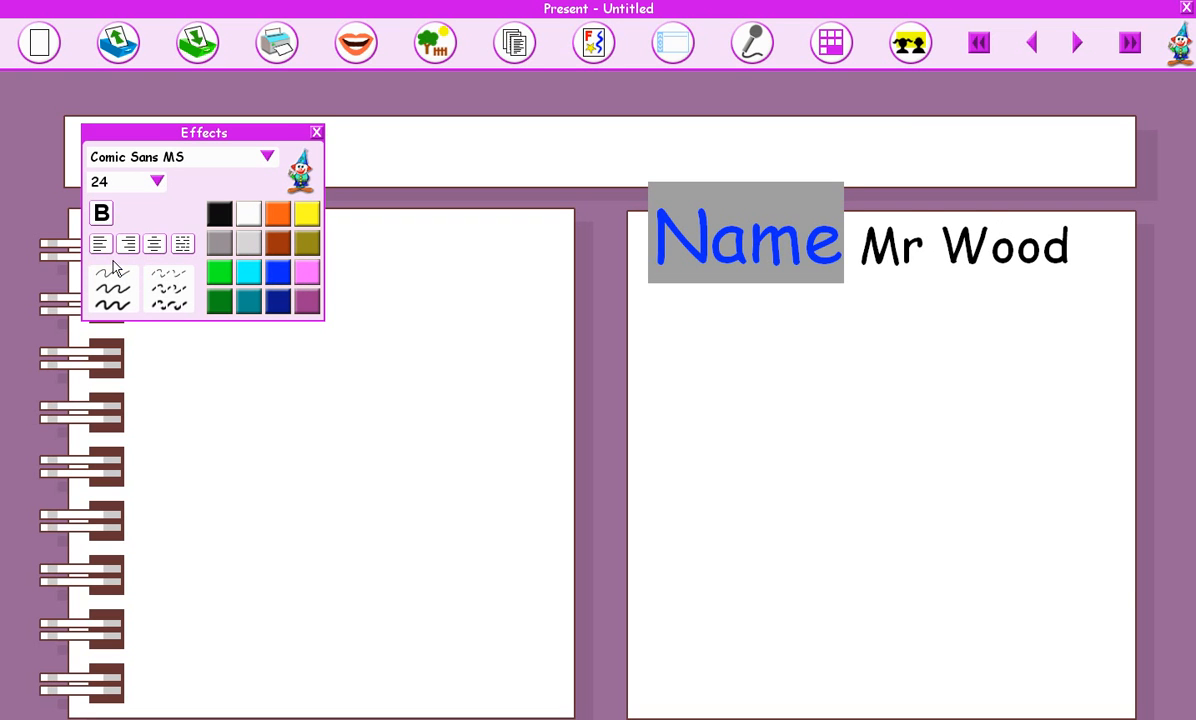
Make the selected word "Name" bold and change its font to Tahoma.
{"action": "left_click", "coordinate": [101, 212]}
{"action": "left_click", "coordinate": [250, 154]}
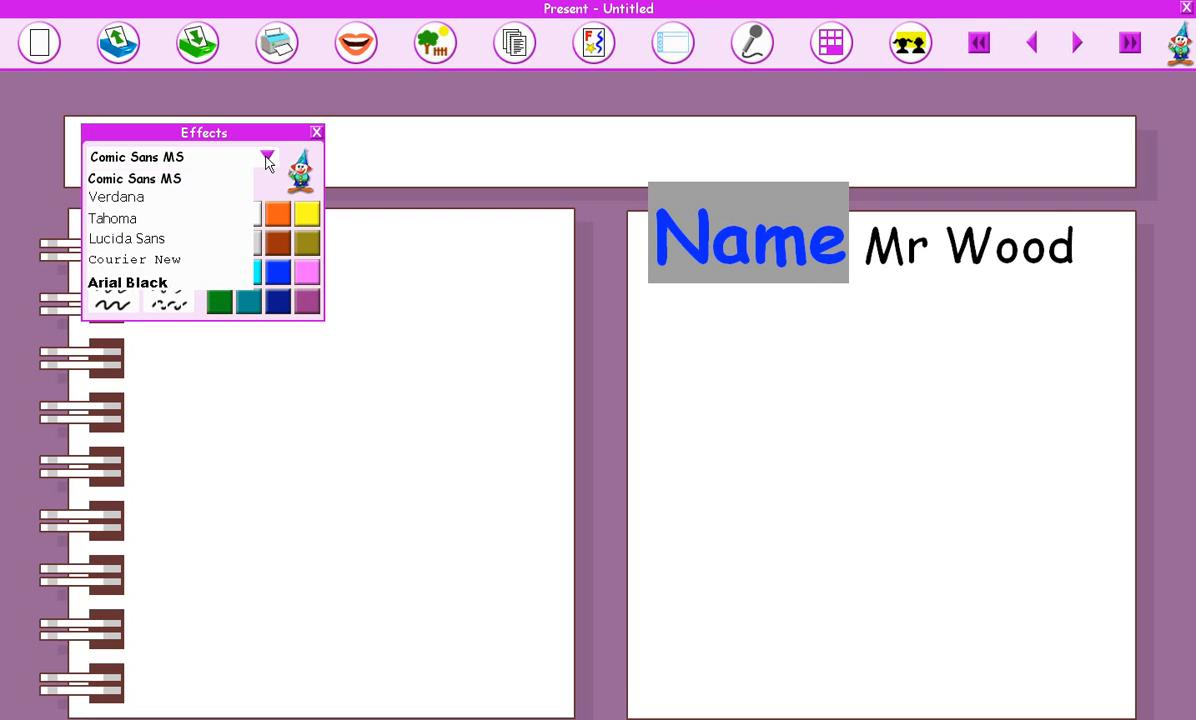
{"action": "left_click", "coordinate": [144, 219]}
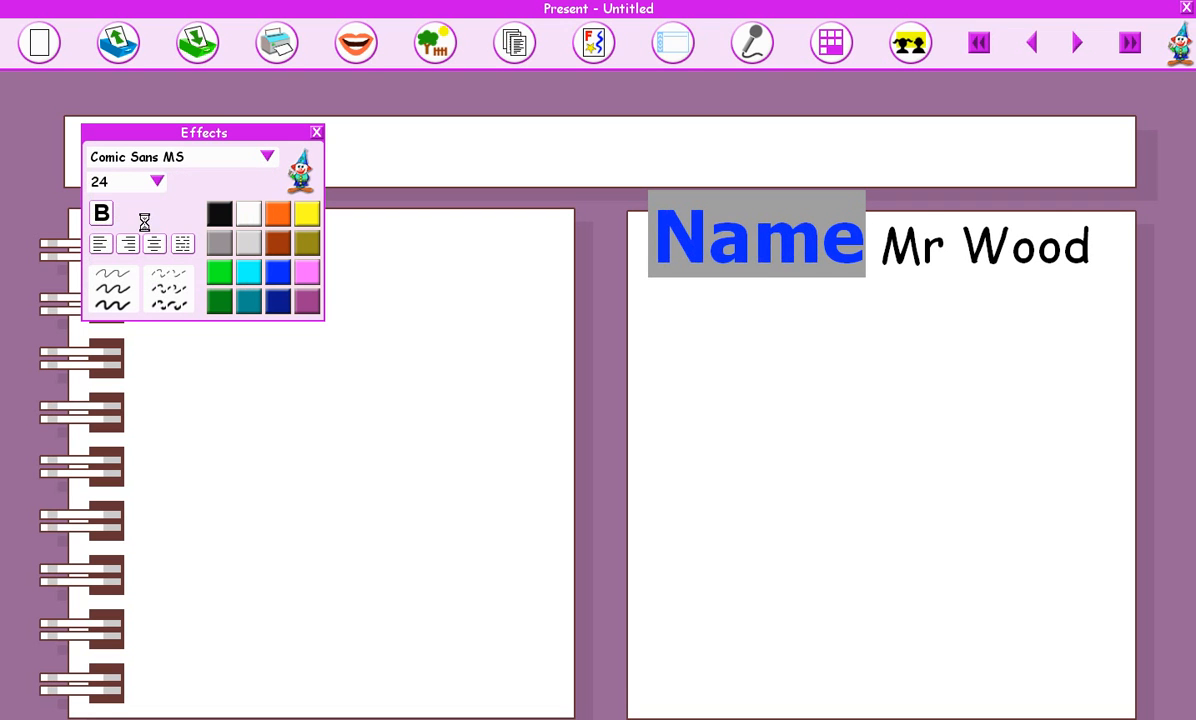